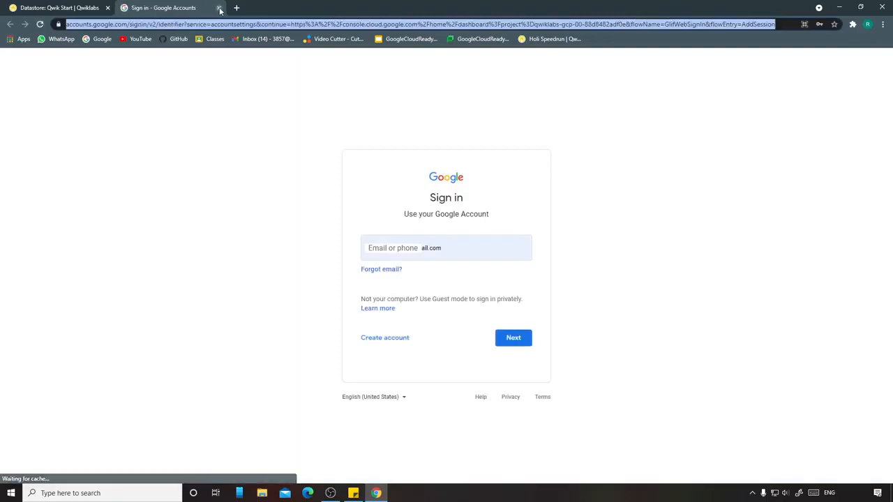
Step: Close the Google sign-in tab and open the same Cloud console sign-in address in a new incognito window
click(218, 8)
key(ctrl+shift+n)
text(https://accounts.google.com/ServiceLogin?continue=https%3A%2F%2Fconsole.cloud.google.com%2Fhome%2Fdashboard%3Fproject%3Dqwiklabs-gcp-00-88d8482ad0e&service=accountsettings)
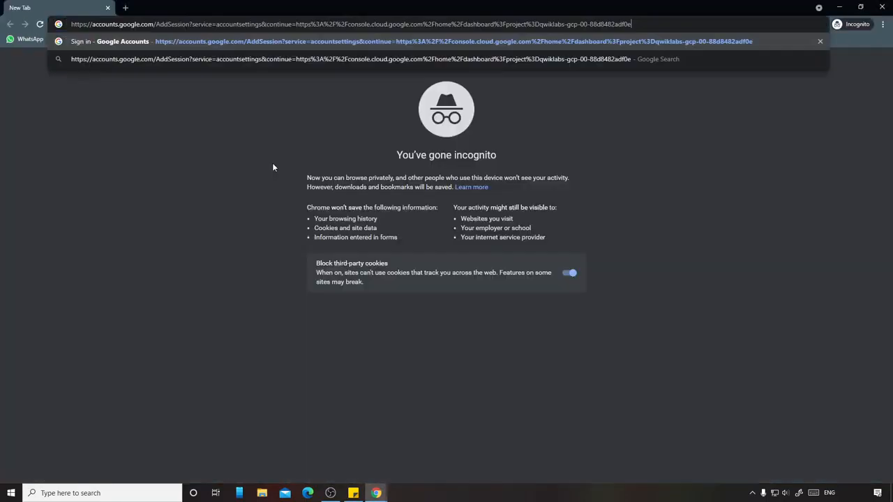
key(Return)
Step: Enter the lab's temporary username as the Google account e-mail on the incognito sign-in page and submit it
mouse_move(376, 493)
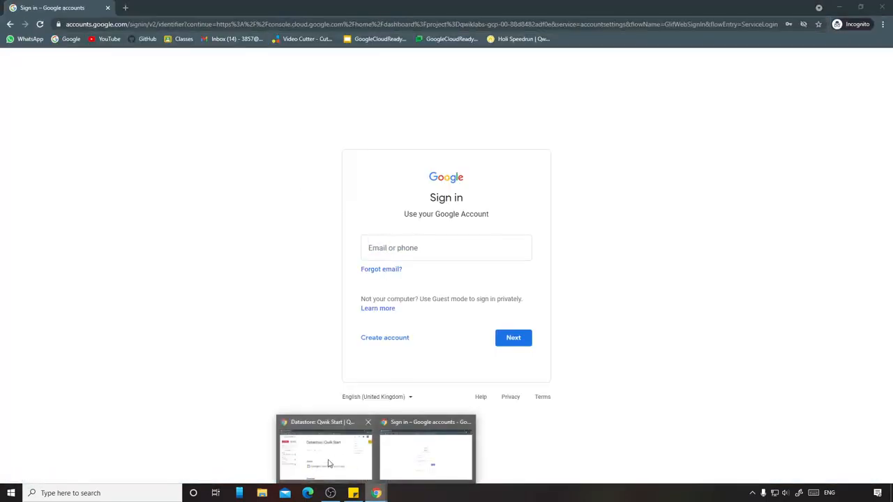
click(323, 449)
click(415, 456)
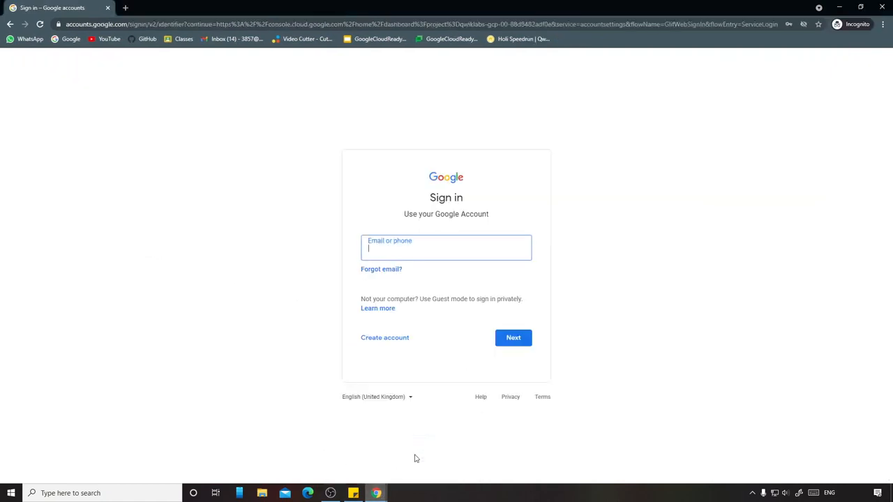
key(ctrl+v)
click(514, 337)
Step: Copy the lab's temporary password from the lab page and submit it in the Google sign-in password field
click(315, 463)
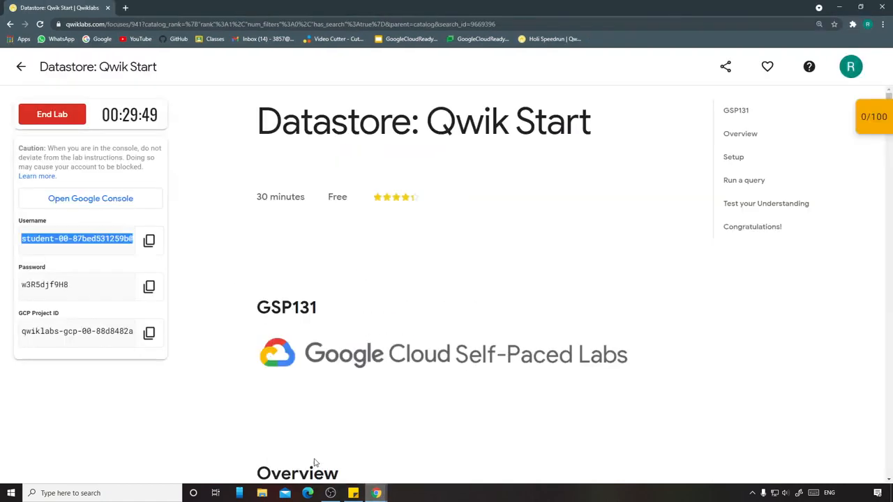
click(148, 286)
mouse_move(376, 493)
click(422, 450)
key(ctrl+v)
click(513, 318)
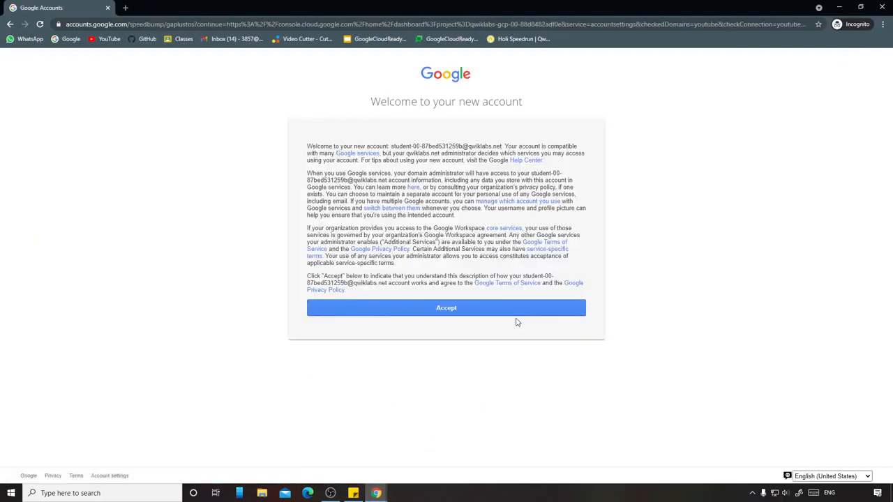
Step: Accept the new account's welcome and recovery prompts and agree to the Google Cloud Platform Terms of Service
click(479, 309)
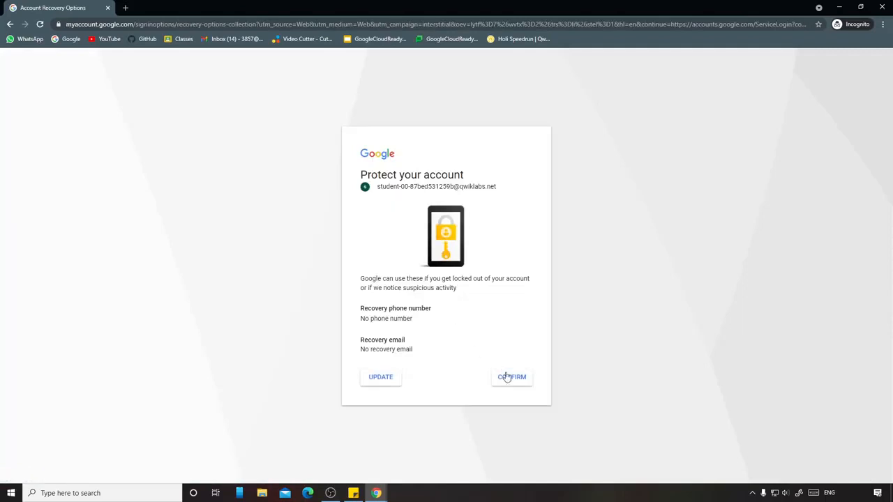
click(509, 377)
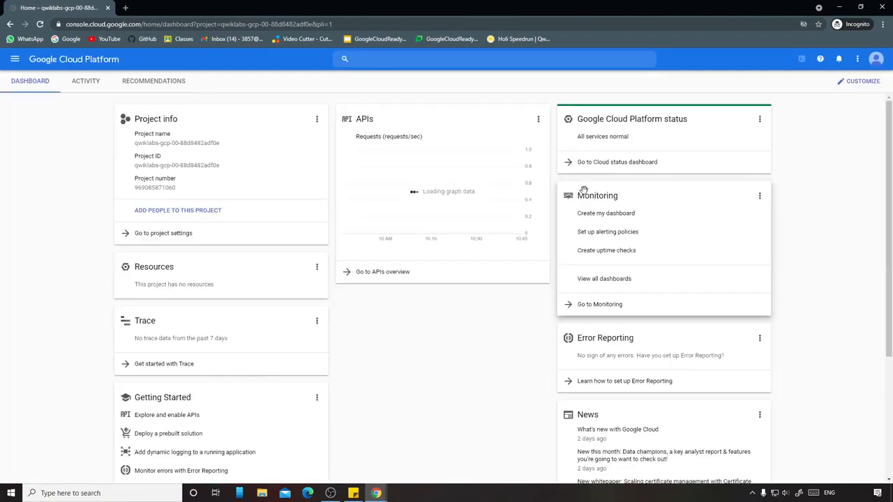
key(ctrl+plus)
key(ctrl+plus)
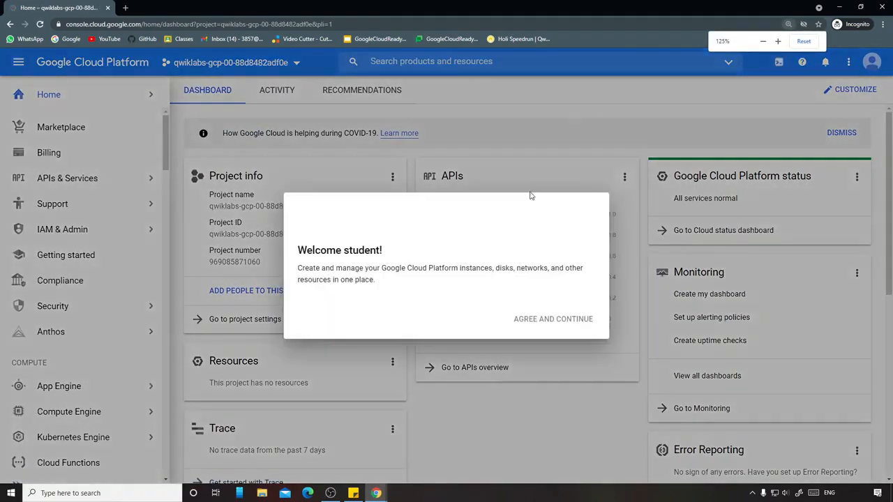
click(302, 318)
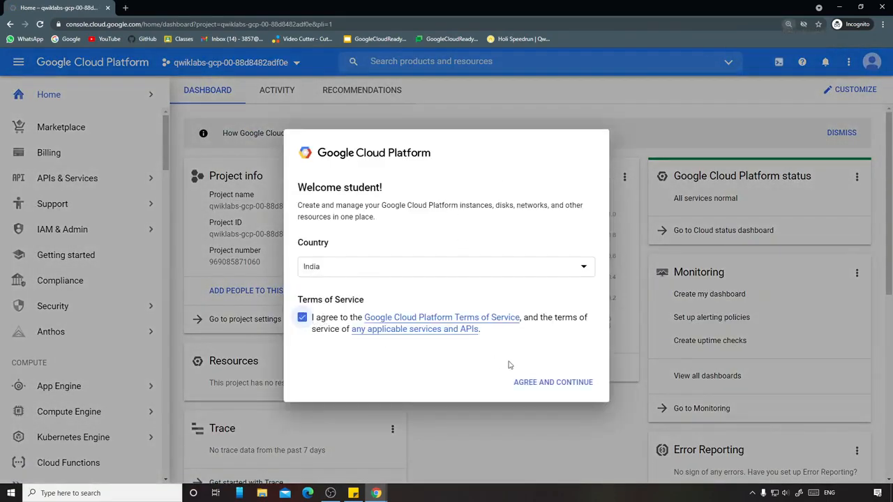
click(548, 384)
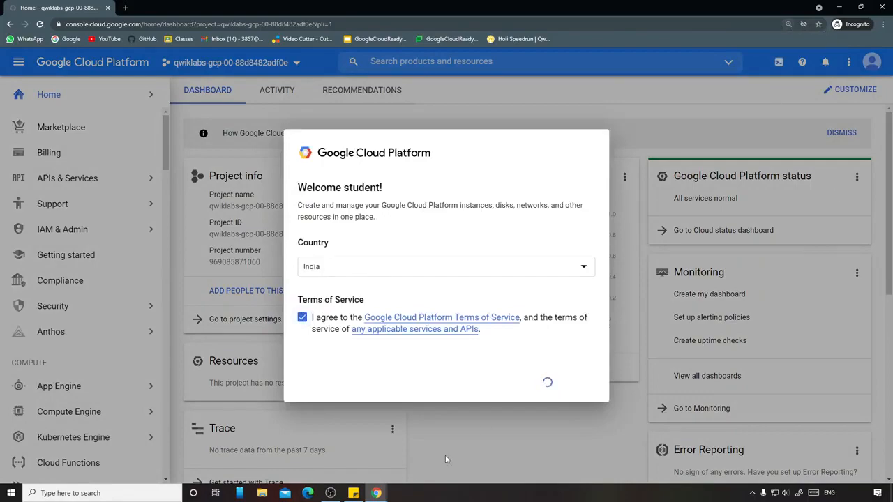
Step: Find the Store data section in the lab instructions and open the Datastore Entities page in the Cloud console
mouse_move(376, 493)
click(325, 448)
scroll(453, 272, down, 10)
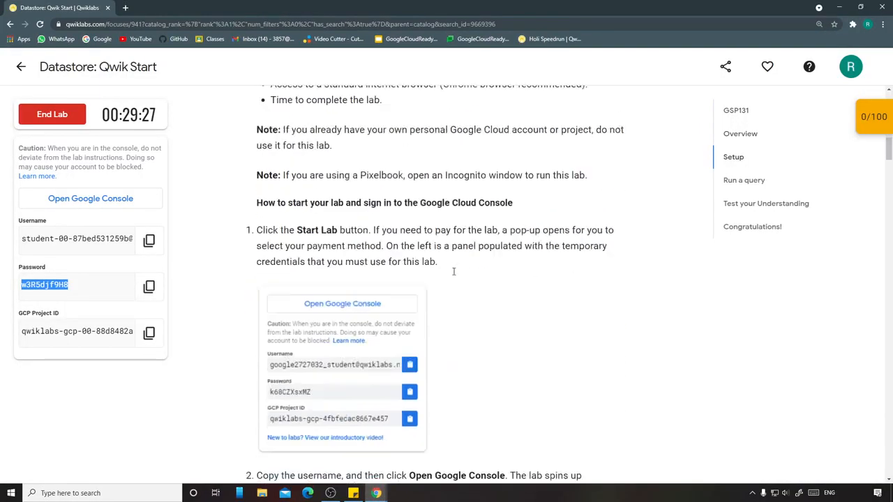
scroll(453, 271, down, 20)
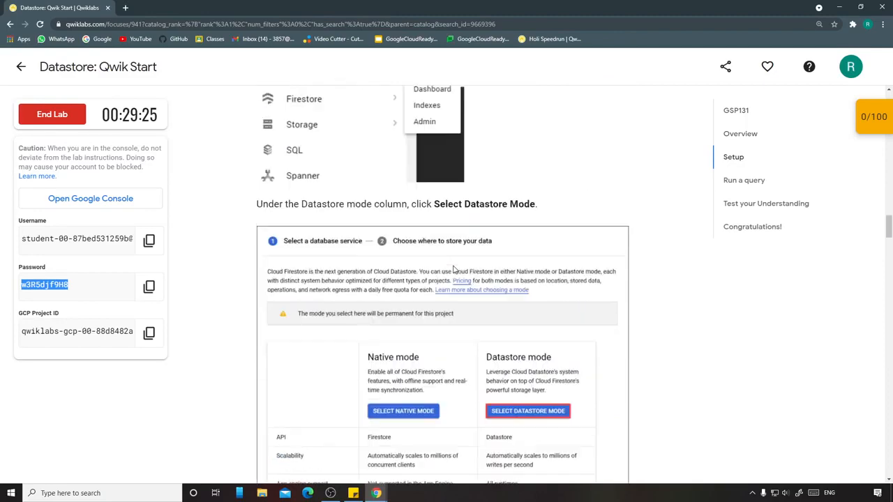
scroll(453, 268, up, 3)
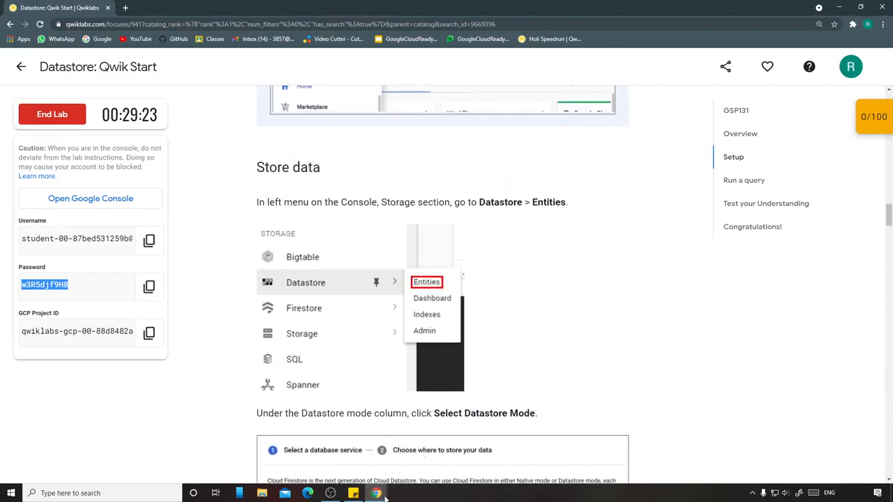
click(428, 449)
scroll(69, 277, down, 3)
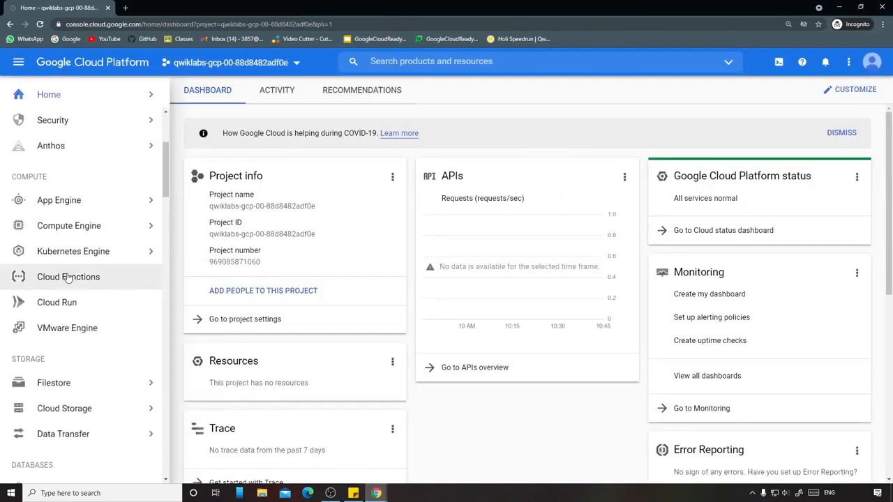
scroll(68, 286, down, 3)
mouse_move(104, 281)
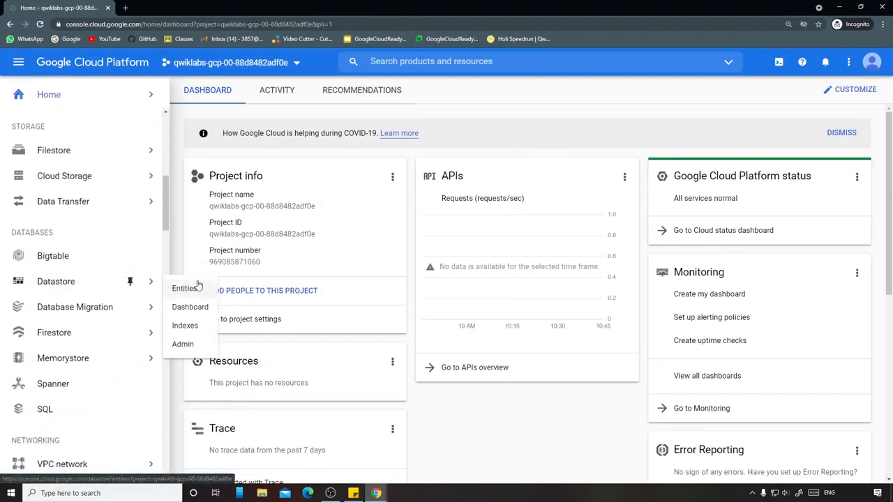
click(193, 293)
Step: Following the lab instructions, select Datastore mode and set the database location to nam5 (United States)
click(376, 493)
click(328, 452)
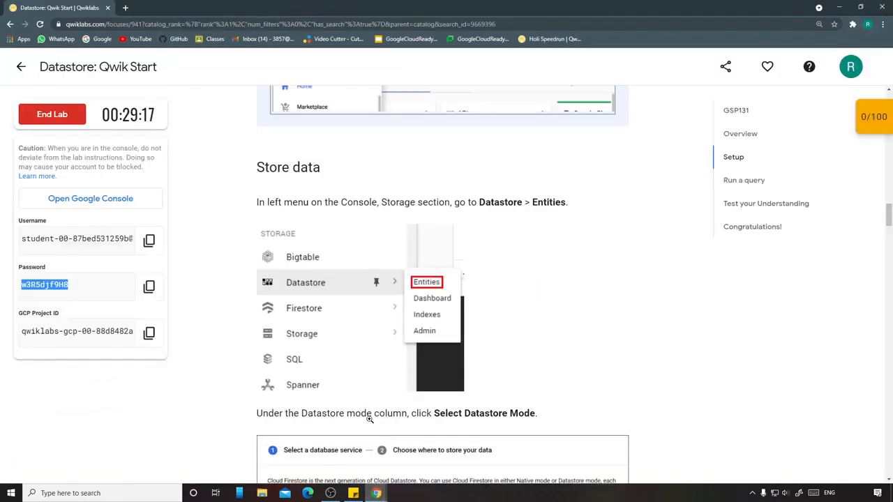
scroll(369, 418, down, 2)
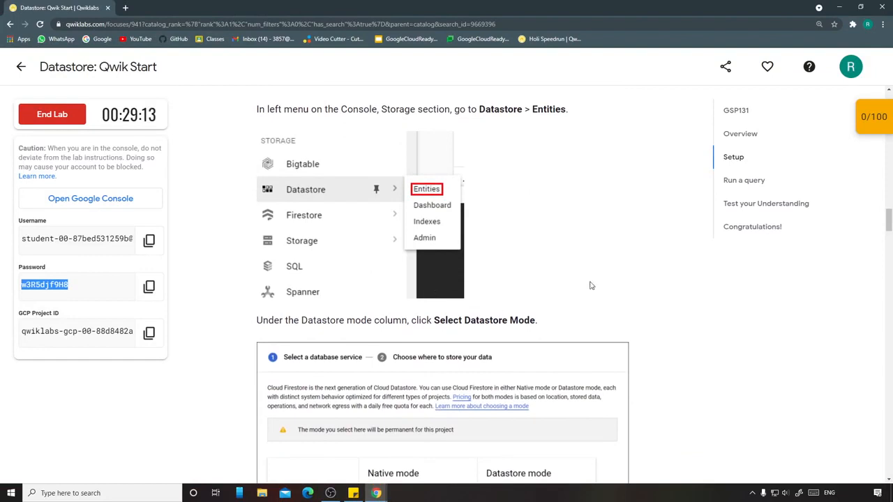
scroll(590, 286, down, 3)
scroll(583, 289, down, 2)
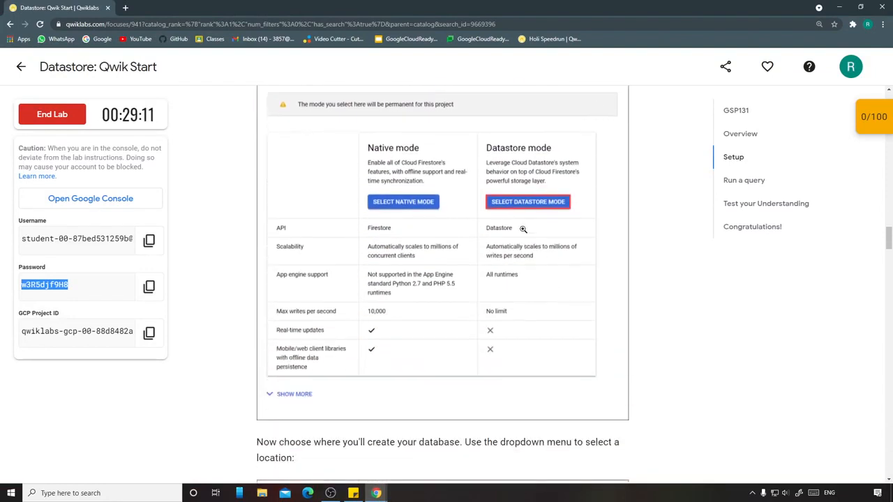
scroll(517, 272, down, 2)
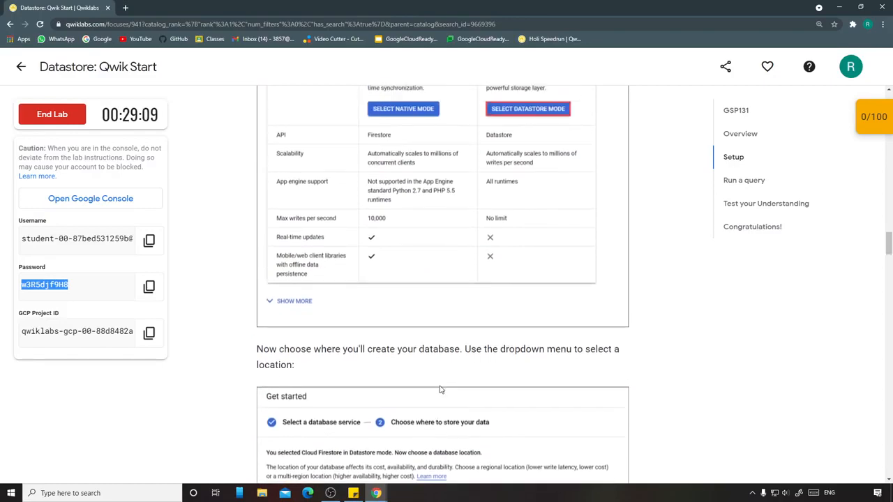
scroll(440, 390, down, 3)
mouse_move(376, 494)
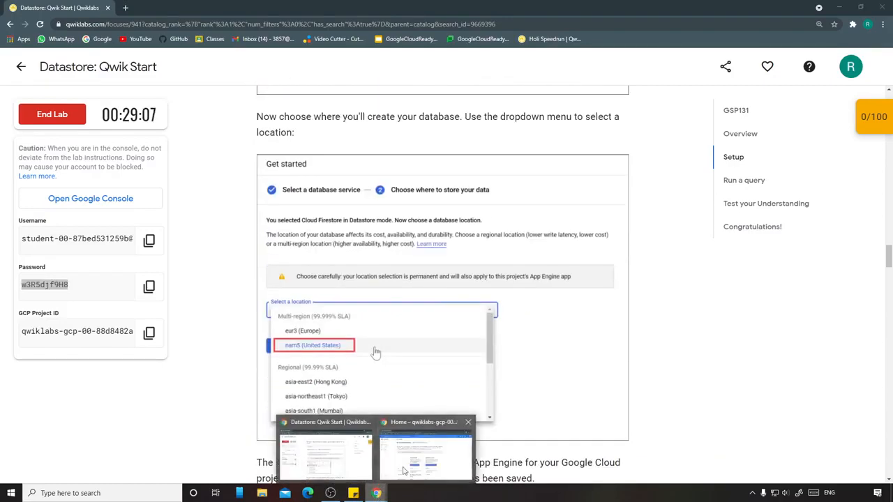
click(423, 450)
click(500, 343)
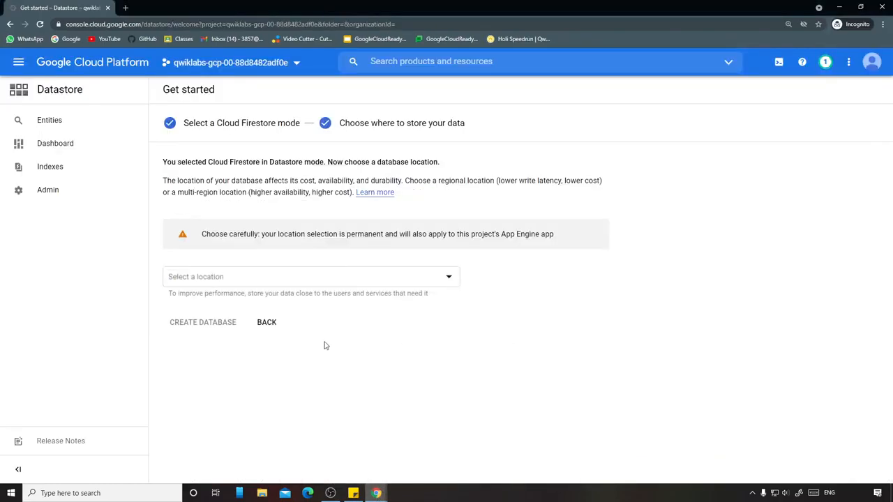
click(306, 282)
click(240, 321)
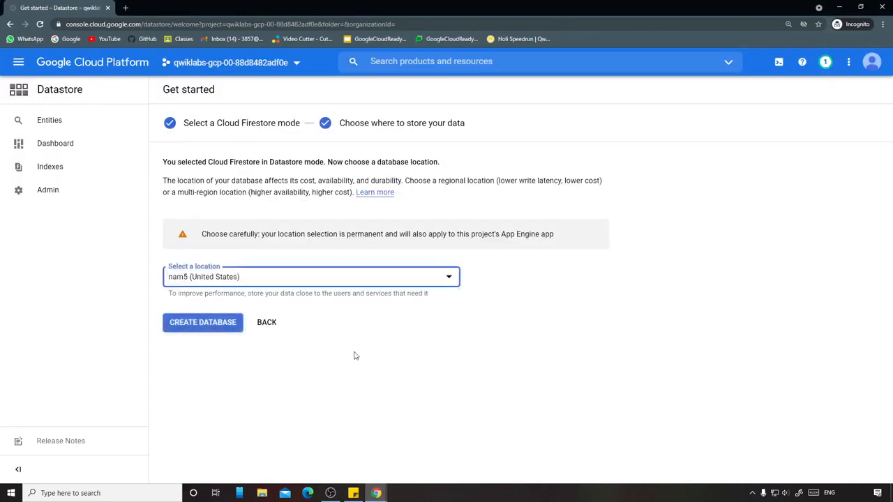
Step: Check the lab instructions that follow the location choice and create the Datastore database
mouse_move(376, 493)
click(338, 450)
scroll(337, 450, down, 3)
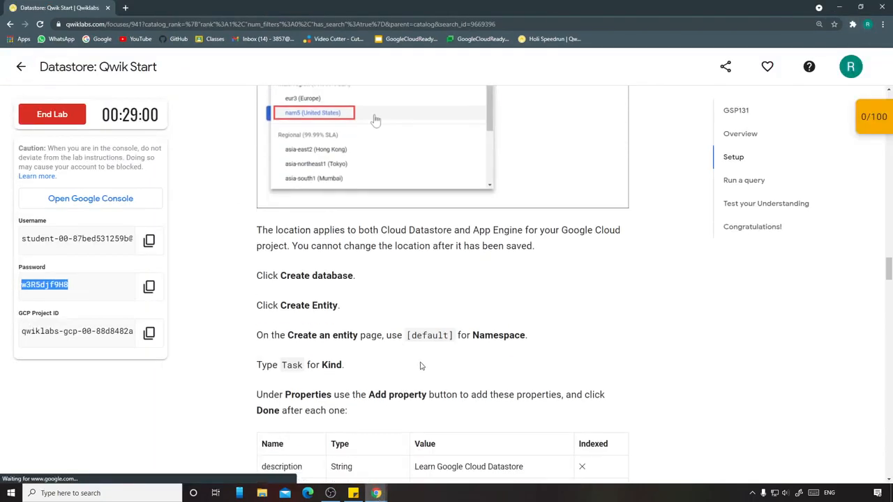
click(427, 453)
click(202, 321)
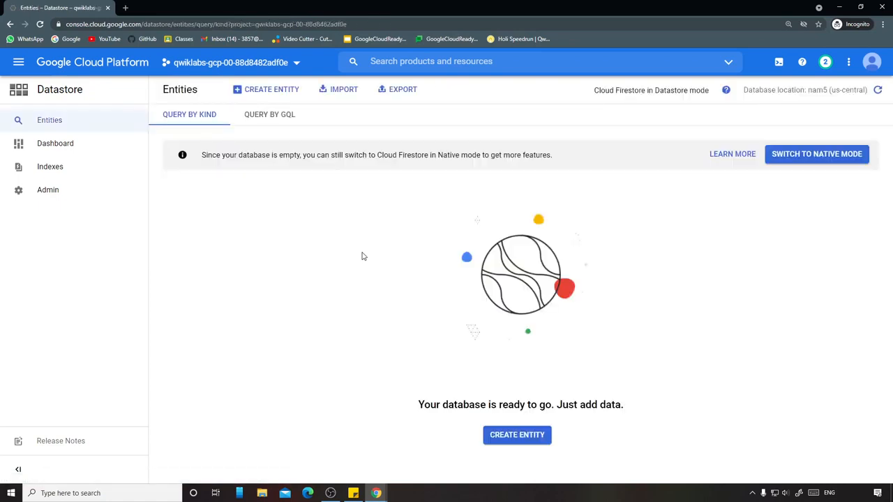
Step: Begin creating a Datastore entity and set its Kind to Task, copied from the lab instructions
click(267, 91)
mouse_move(376, 493)
click(300, 441)
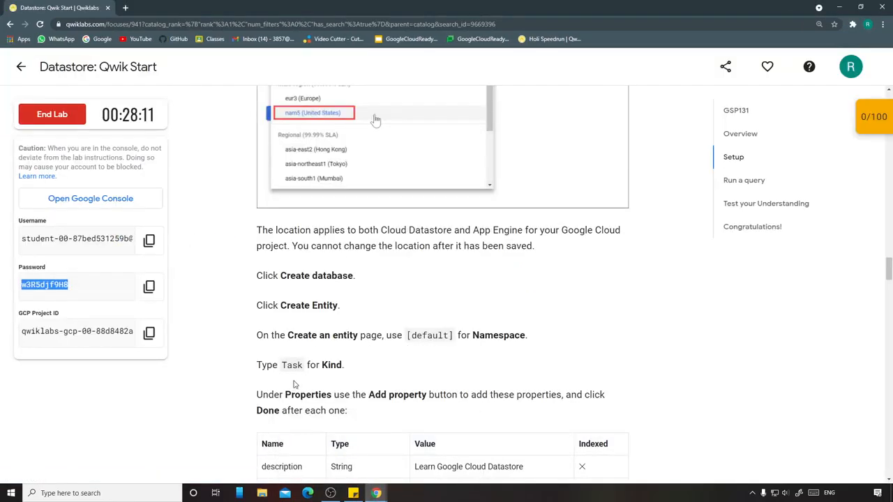
drag(283, 366, 302, 366)
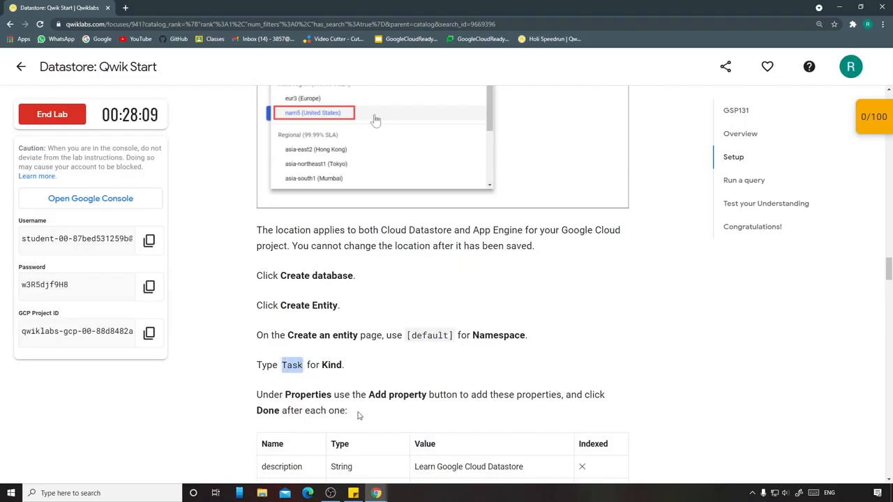
mouse_move(376, 493)
click(429, 447)
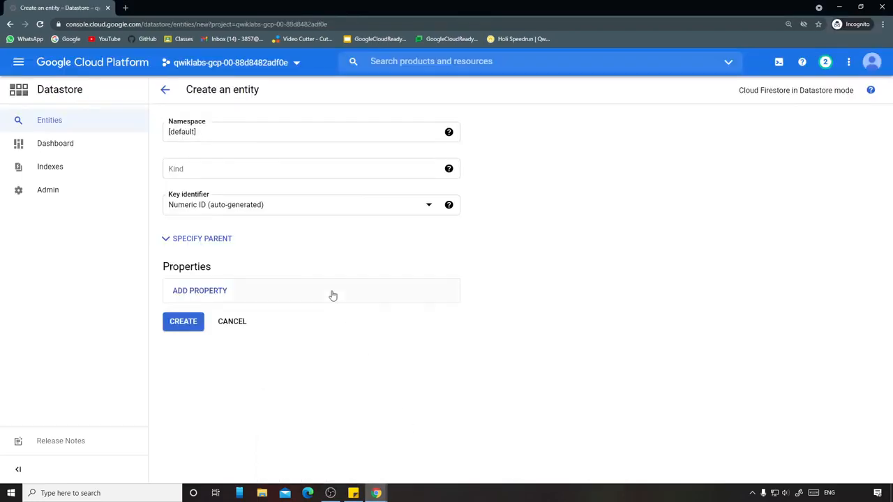
click(195, 169)
key(ctrl+v)
Step: Add a new property to the Task entity and name it description, copied from the lab's properties table
click(376, 493)
click(315, 458)
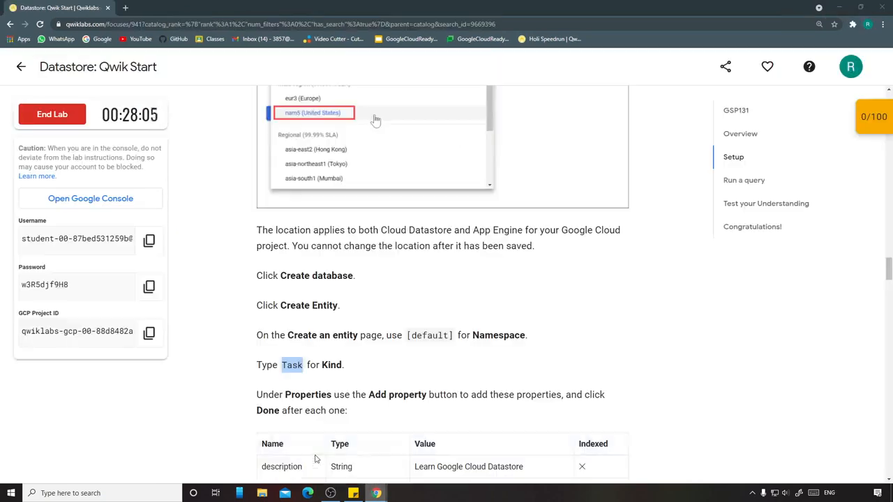
scroll(399, 368, down, 3)
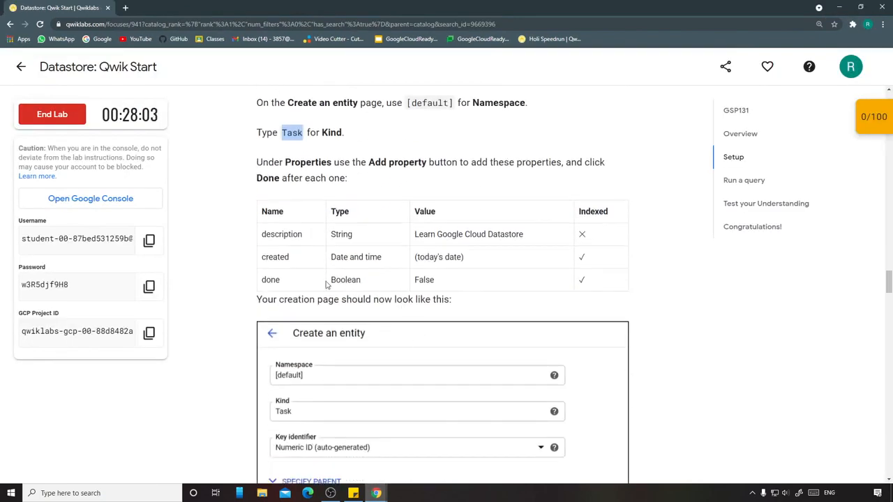
double_click(291, 240)
key(ctrl+c)
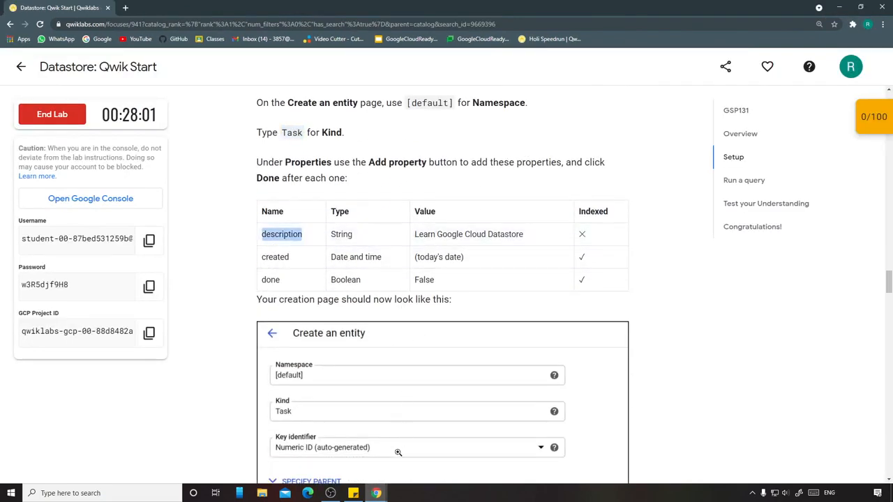
click(376, 493)
click(419, 454)
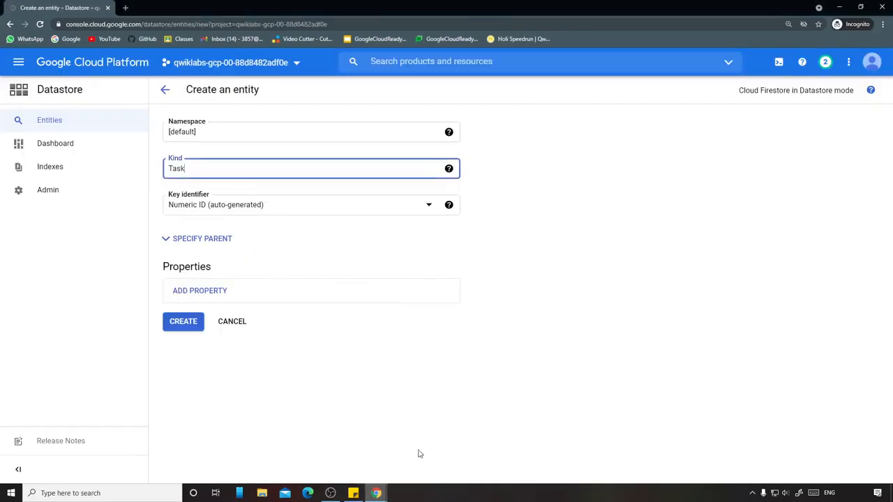
click(200, 291)
click(223, 335)
key(ctrl+v)
Step: Give the description property the value Learn Google Cloud Datastore from the lab's properties table, turn off its indexing and finish it
scroll(544, 324, down, 1)
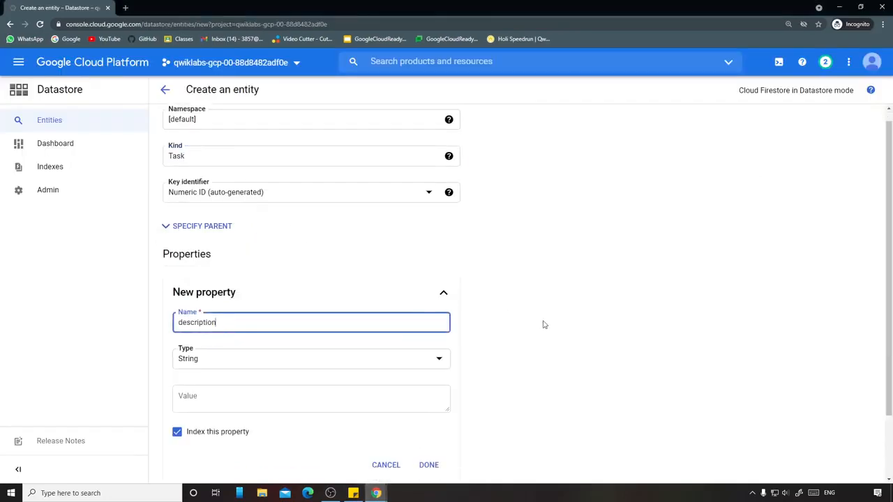
scroll(544, 324, down, 1)
key(alt+Tab)
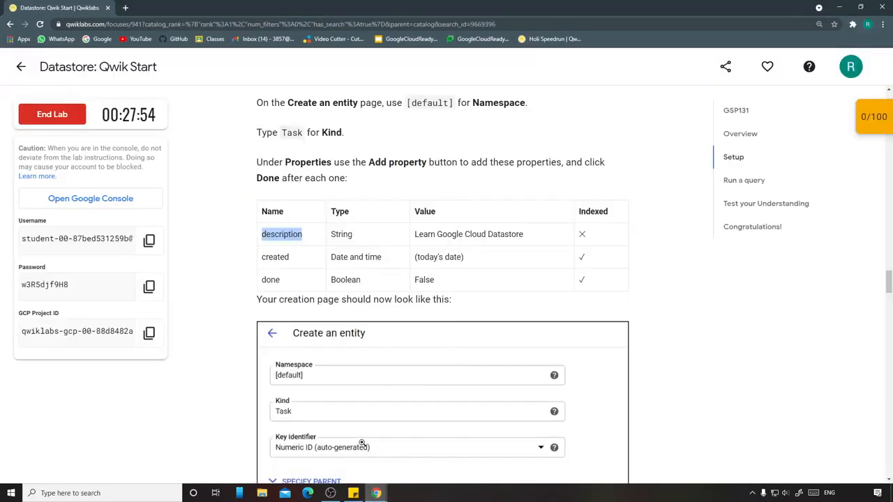
triple_click(466, 234)
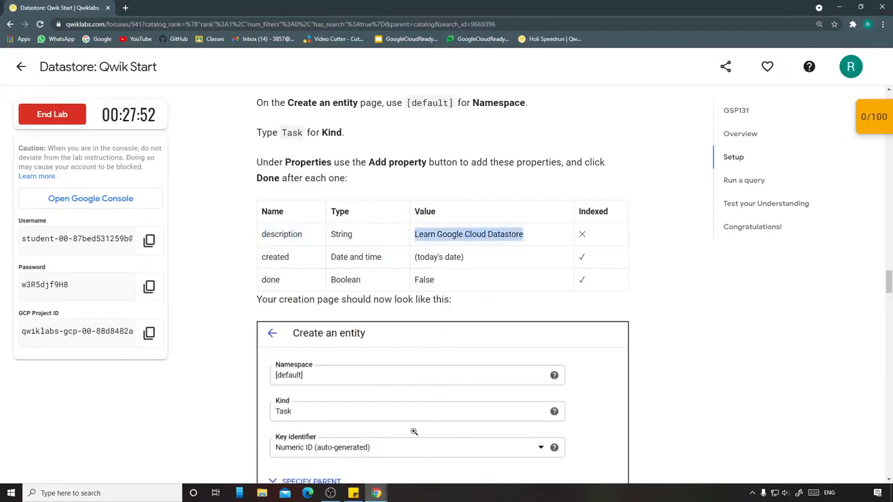
key(alt+Tab)
click(219, 321)
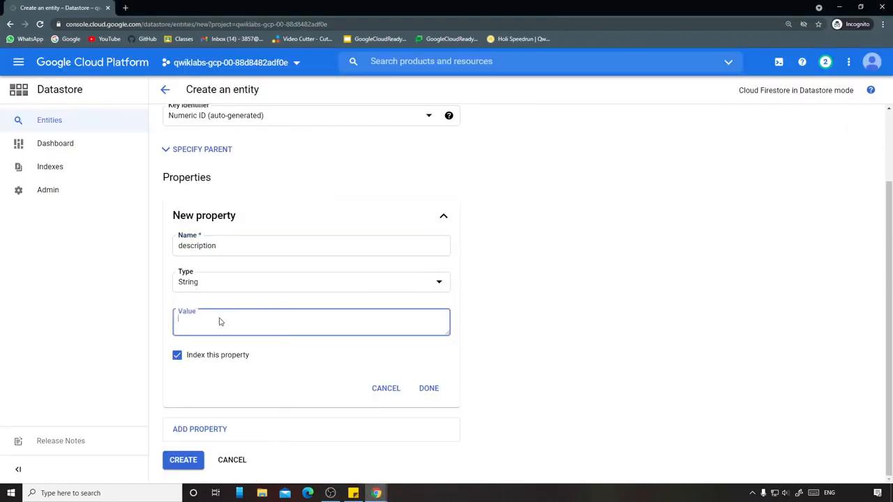
text(Learn Google Cloud Datastore)
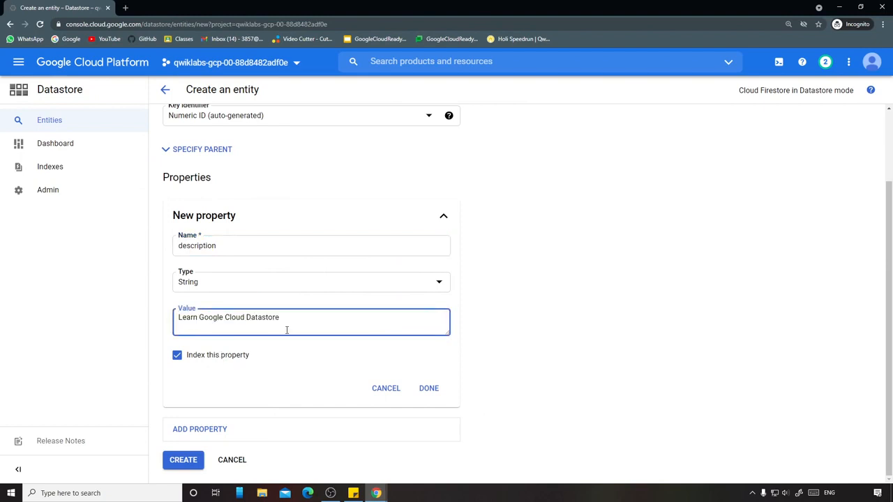
click(176, 355)
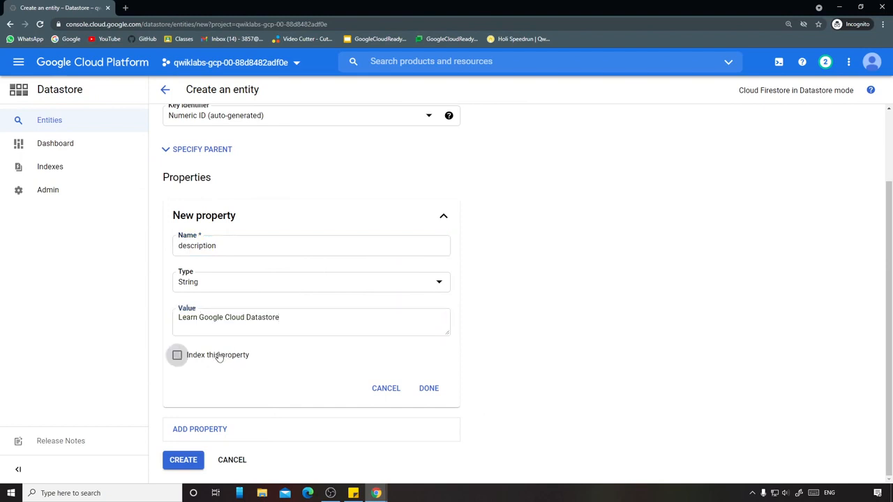
click(435, 392)
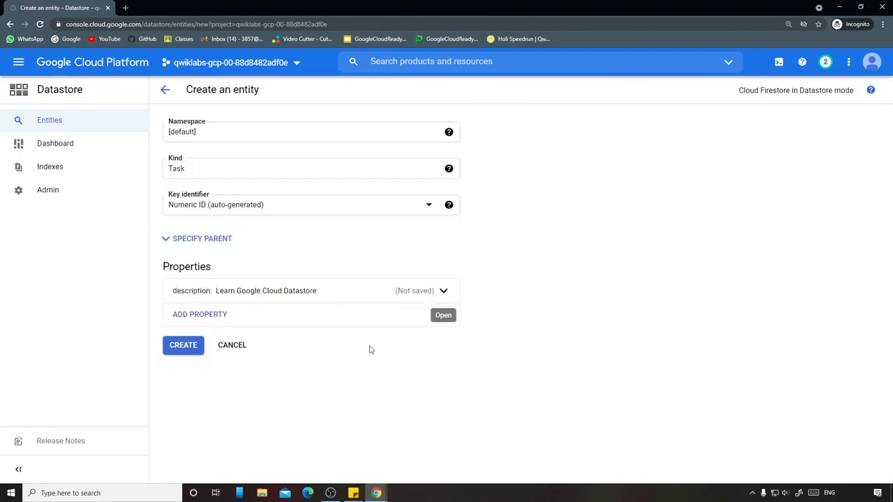
Step: Add another property to the Task entity named created, copied from the lab's properties table, with the type Date and time
click(214, 314)
scroll(348, 404, down, 3)
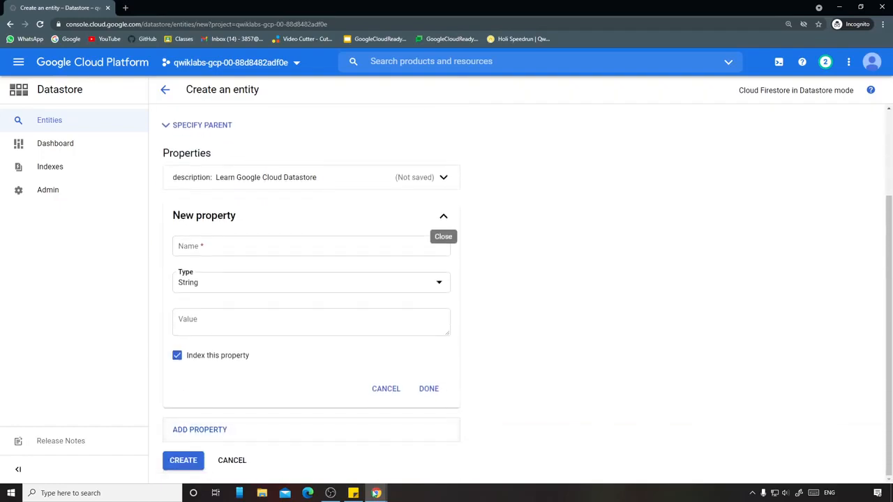
mouse_move(374, 495)
click(329, 452)
double_click(275, 257)
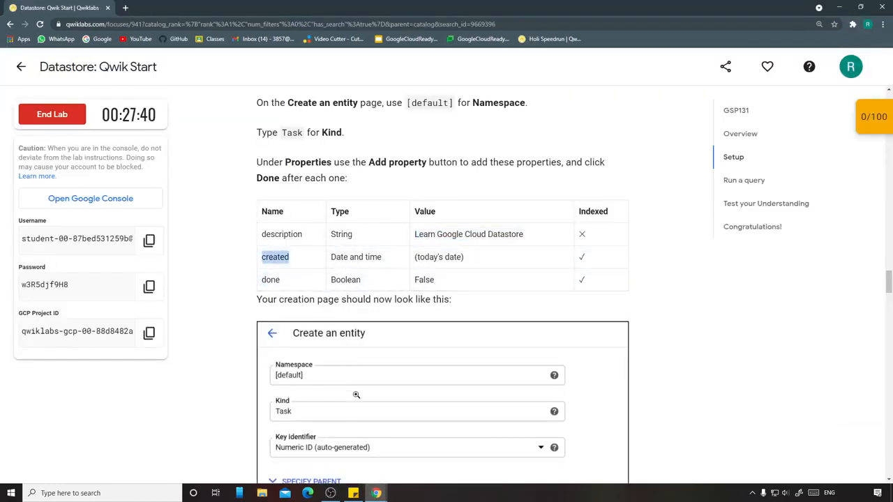
click(408, 450)
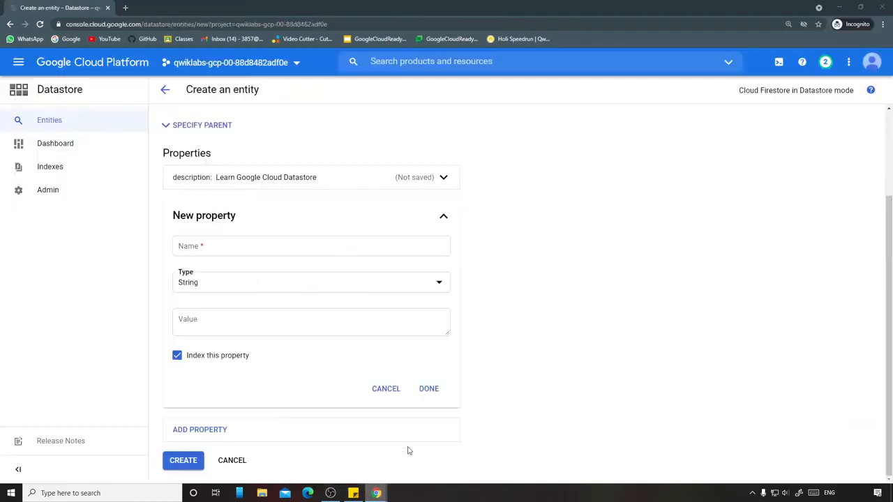
click(223, 247)
text(created)
click(225, 281)
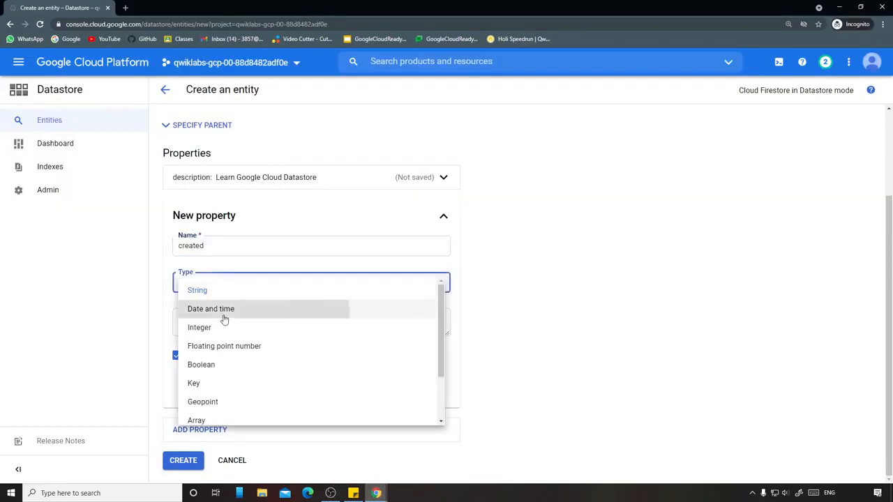
click(224, 310)
Step: Copy the name done from the lab's properties table and finish the created property with indexing on
mouse_move(371, 494)
click(324, 450)
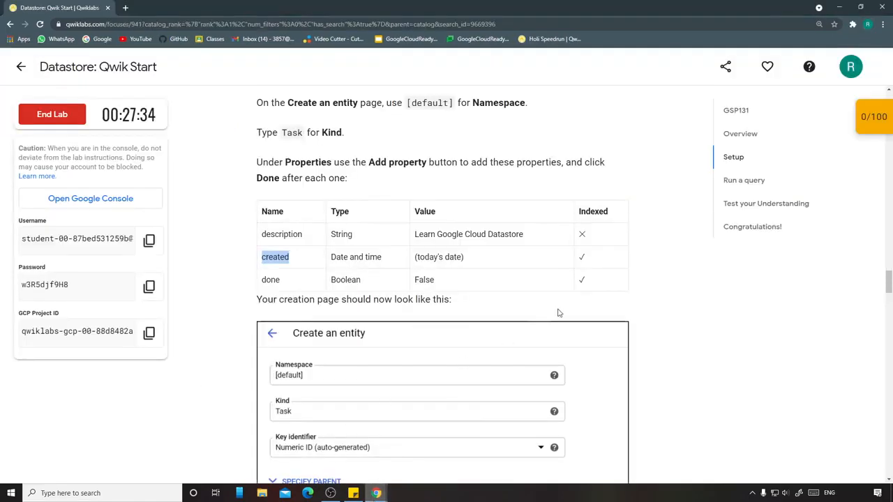
click(260, 279)
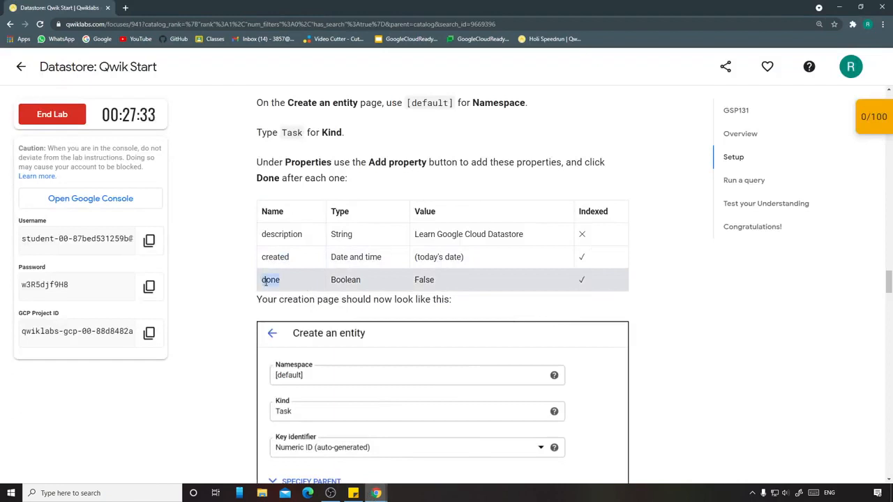
mouse_move(375, 494)
click(399, 449)
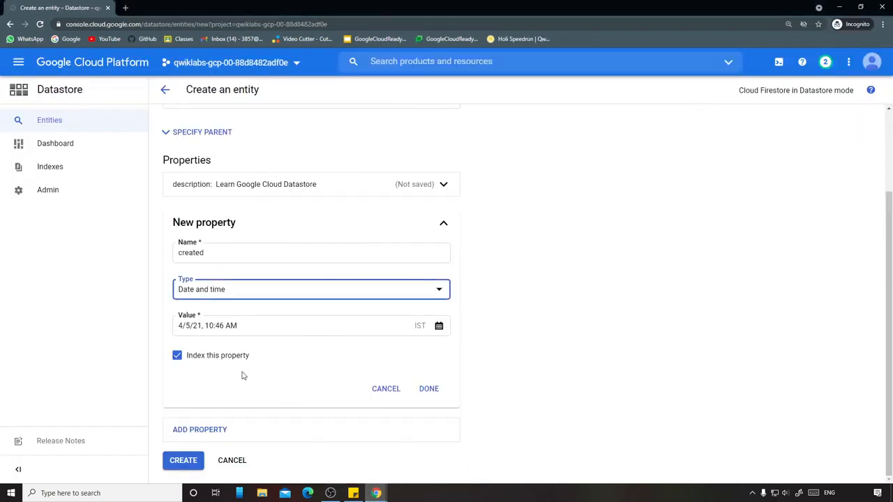
click(426, 389)
Step: Add an indexed property named done with the type Boolean and the value False, and finish it
click(243, 354)
scroll(349, 316, down, 2)
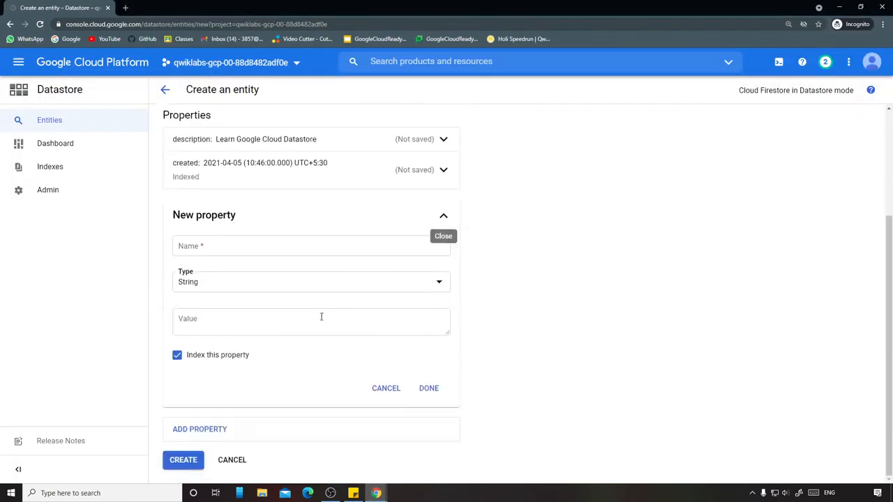
click(214, 248)
text(done)
click(225, 277)
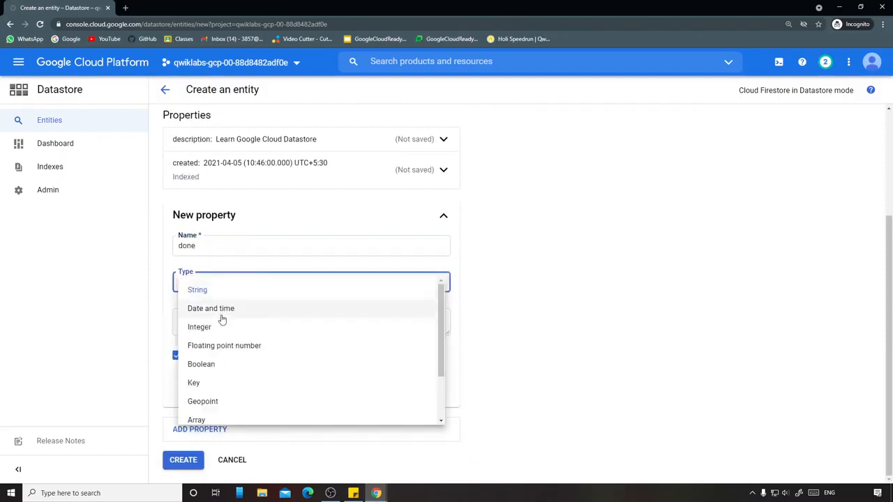
click(224, 362)
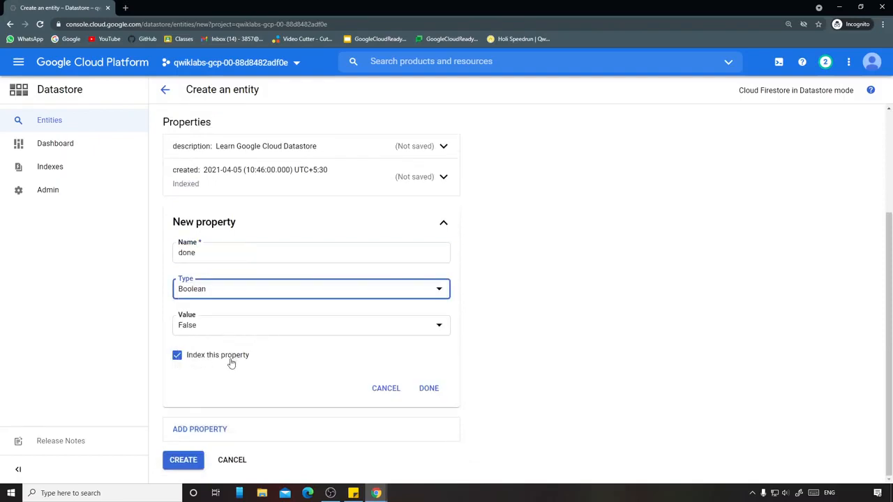
click(428, 388)
Step: Read the lab instructions below the properties table and try to check the progress of the Create Entity task
mouse_move(373, 492)
click(323, 459)
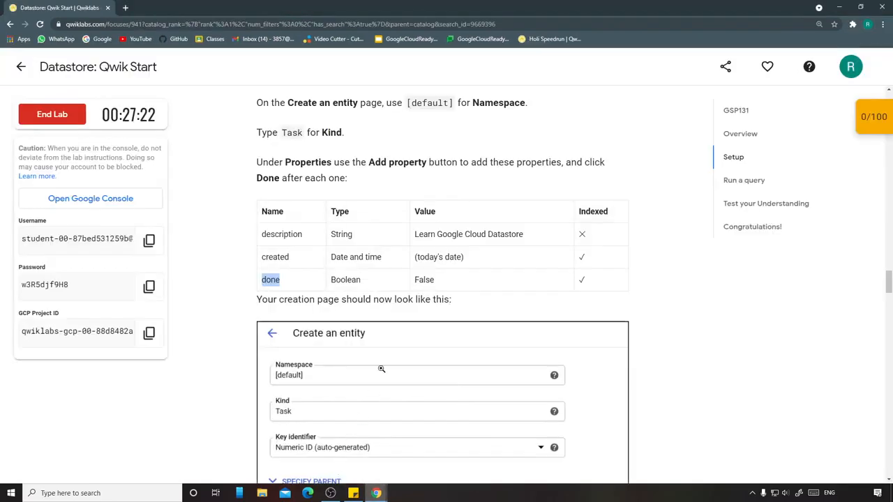
scroll(398, 339, down, 7)
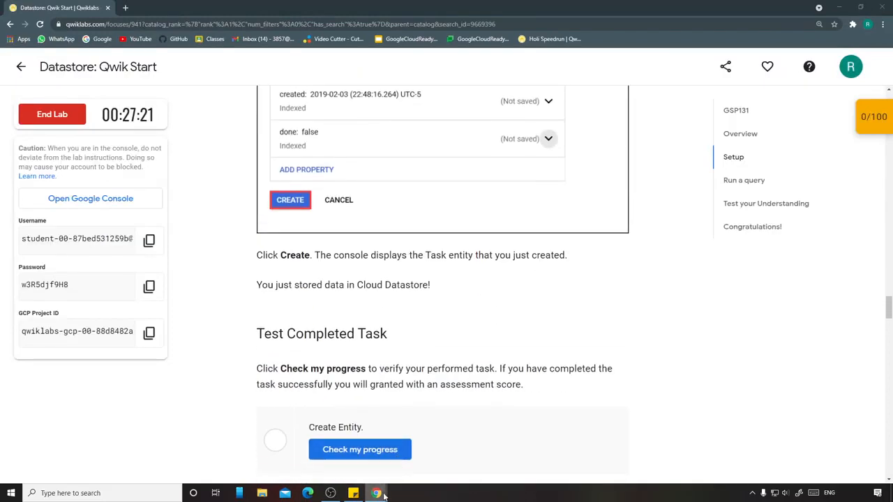
click(322, 450)
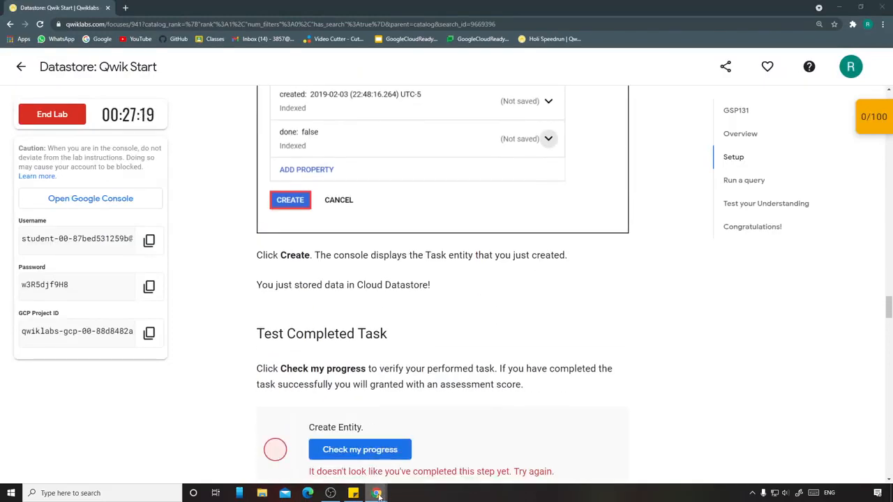
Step: Return to the Datastore console and create the Task entity with its three properties
mouse_move(377, 494)
click(322, 414)
click(185, 421)
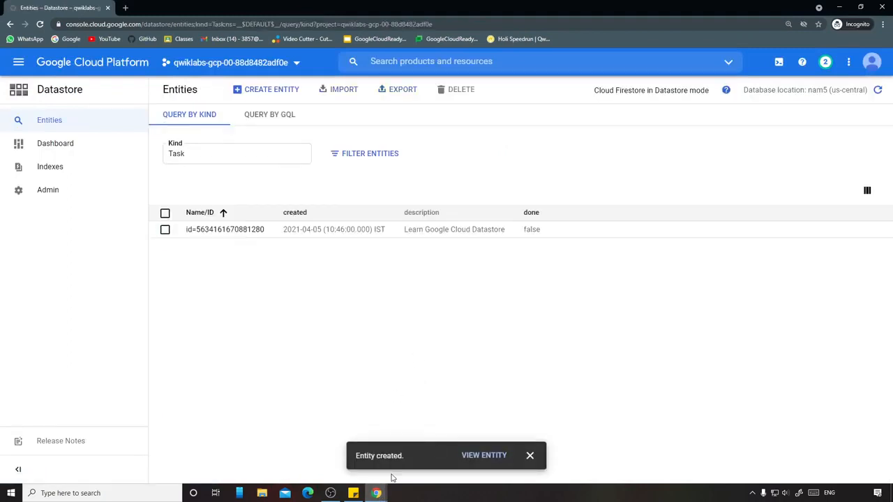
Step: Check the progress of the Create Entity checkpoint in the lab, dismiss the assessment message and close the checkpoints
mouse_move(377, 493)
click(373, 456)
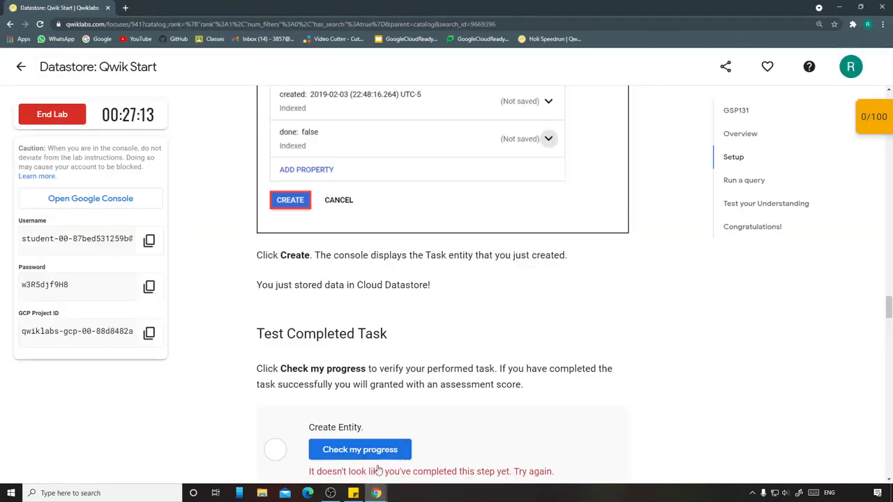
click(867, 133)
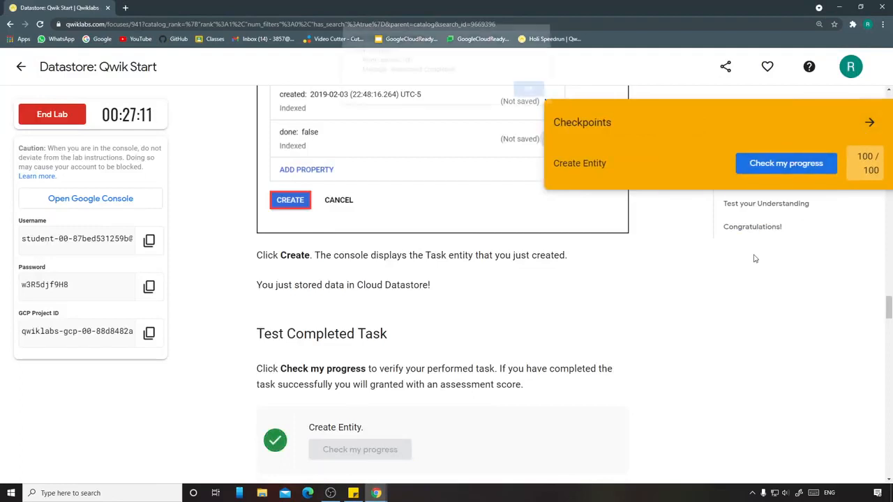
click(528, 95)
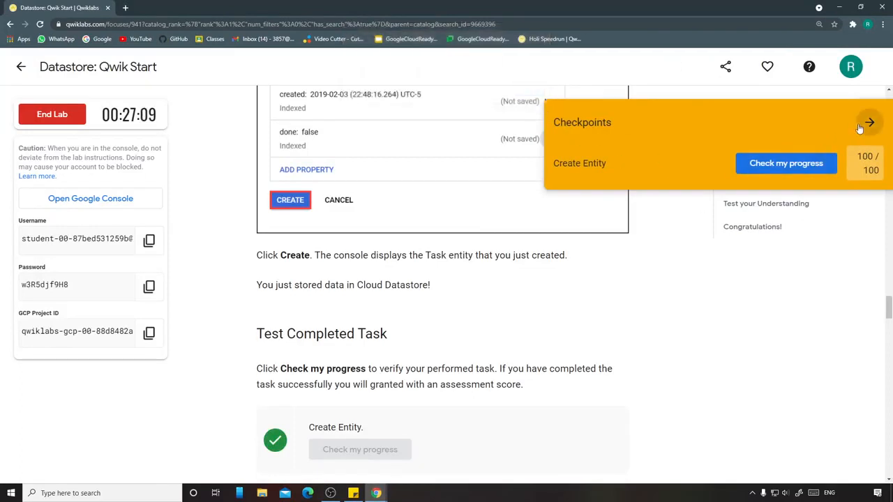
click(868, 124)
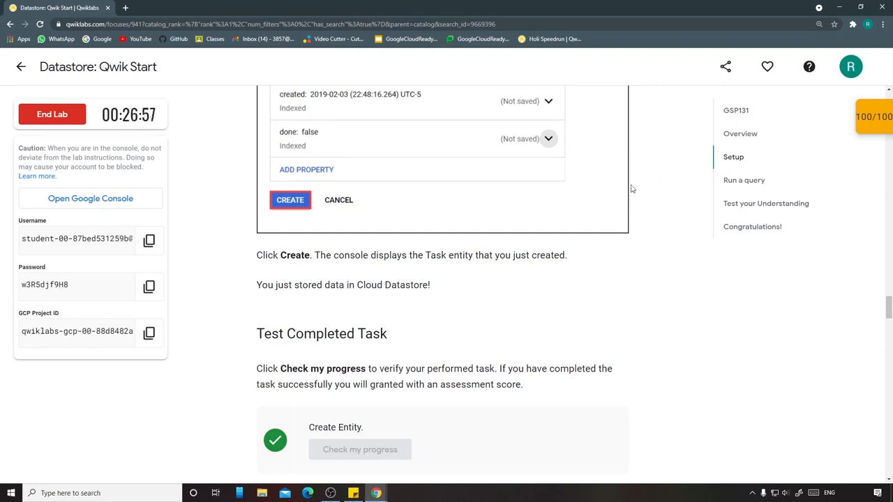
Step: End the Datastore: Qwik Start lab and confirm ending it
click(51, 120)
click(501, 109)
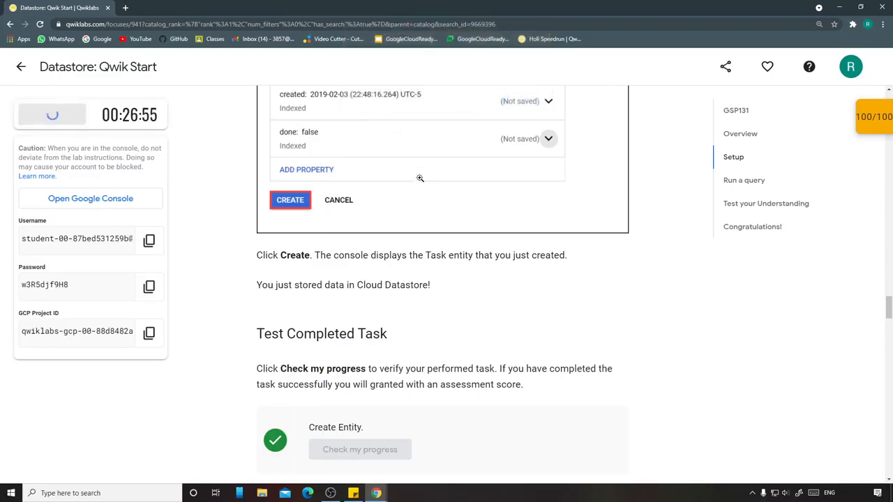